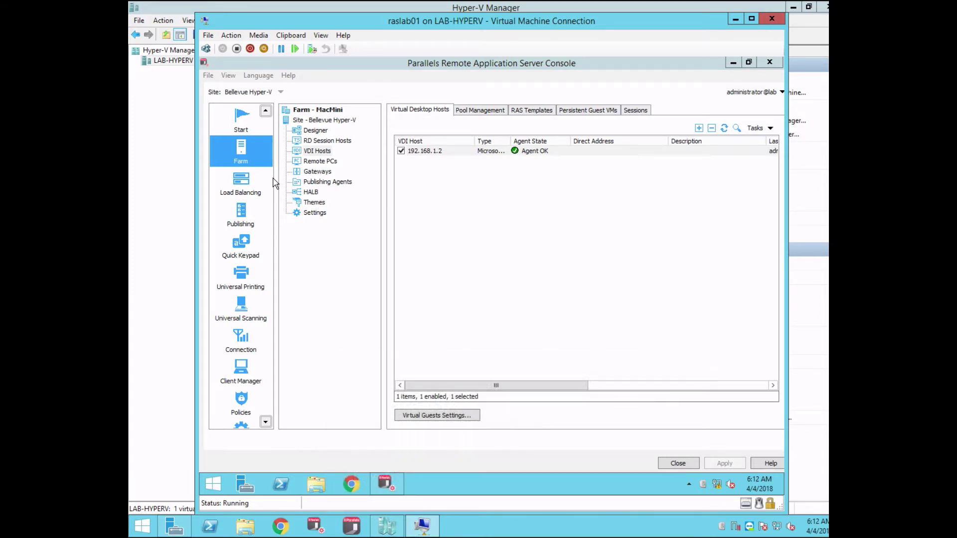
- Minimize the remote session to reveal the powered-off W10 VM in Hyper-V Manager
left_click(736, 20)
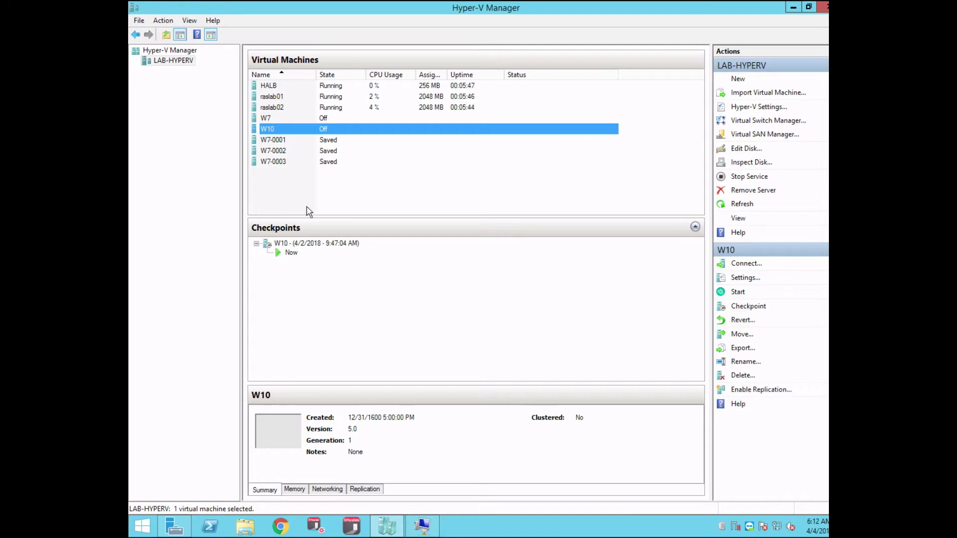
- Back in the RAS console, list the host's virtual guests and select the W10 guest
left_click(432, 530)
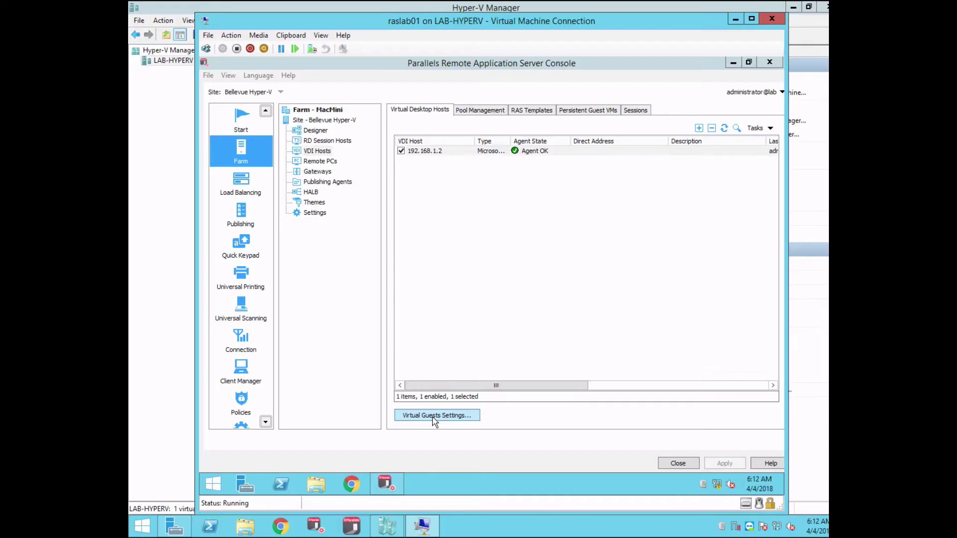
left_click(434, 418)
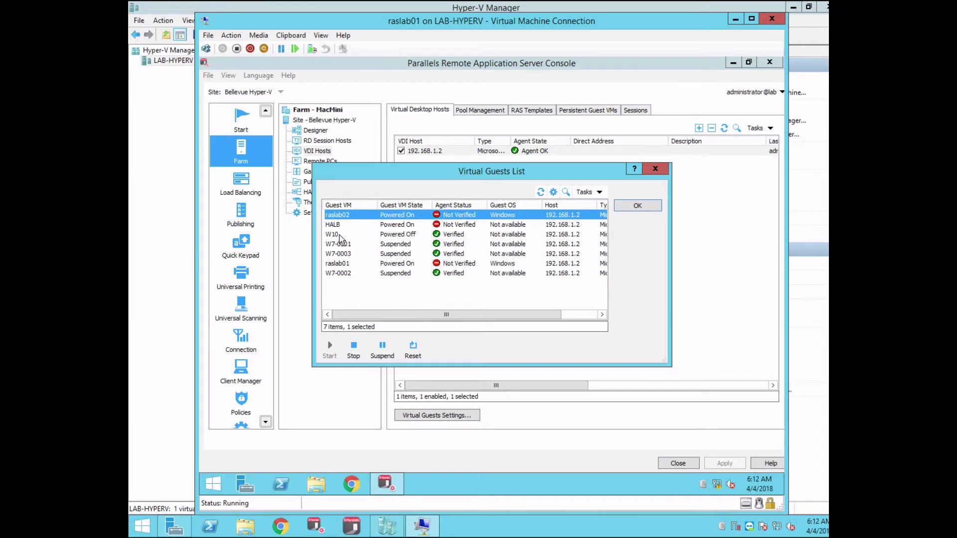
left_click(339, 235)
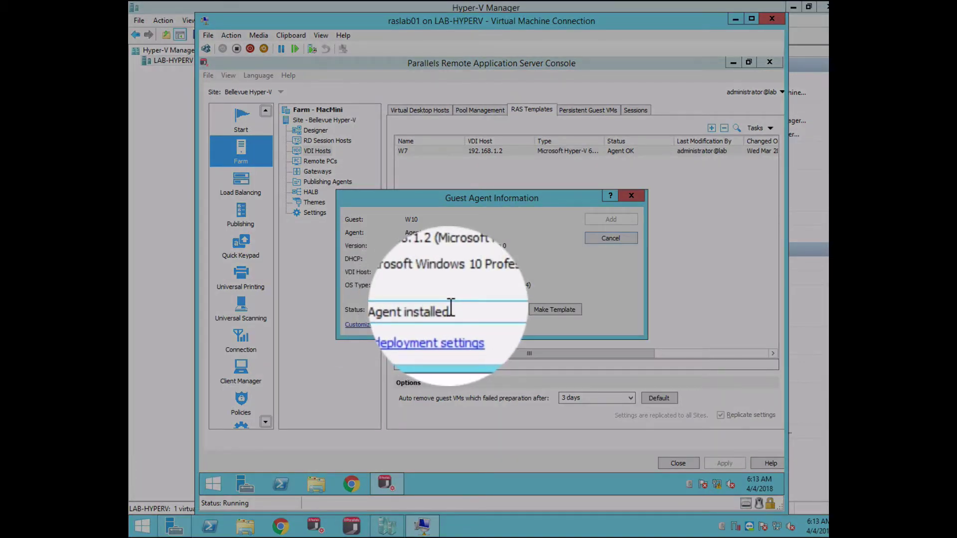
- Make the W10 guest a RAS template
left_click(551, 310)
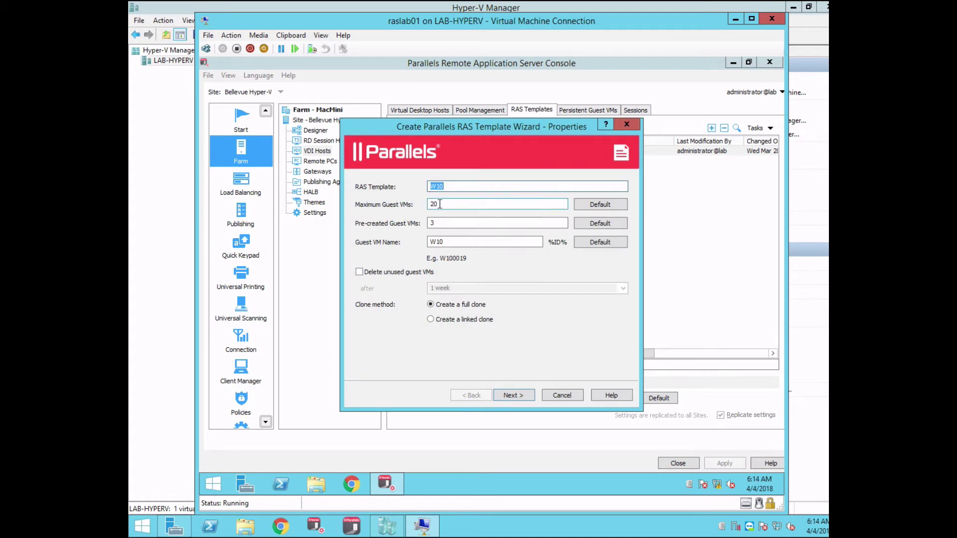
- Set maximum guest VMs 3, pre-created 1, name prefix VDIW10-, and linked clones
left_click_drag(440, 205, 423, 207)
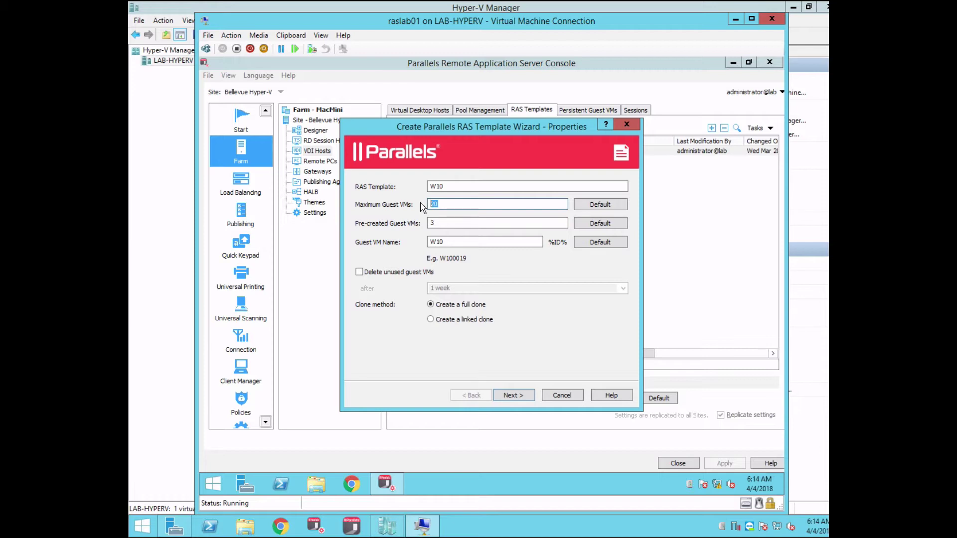
type("3")
key("Tab")
type("1")
left_click(445, 243)
left_click_drag(446, 243, 400, 244)
type("VDIW10-")
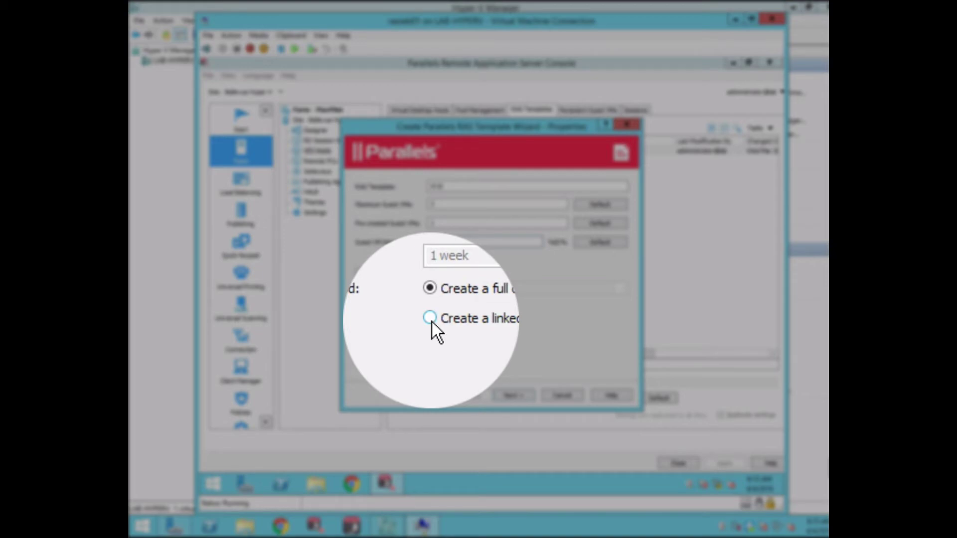
left_click(432, 321)
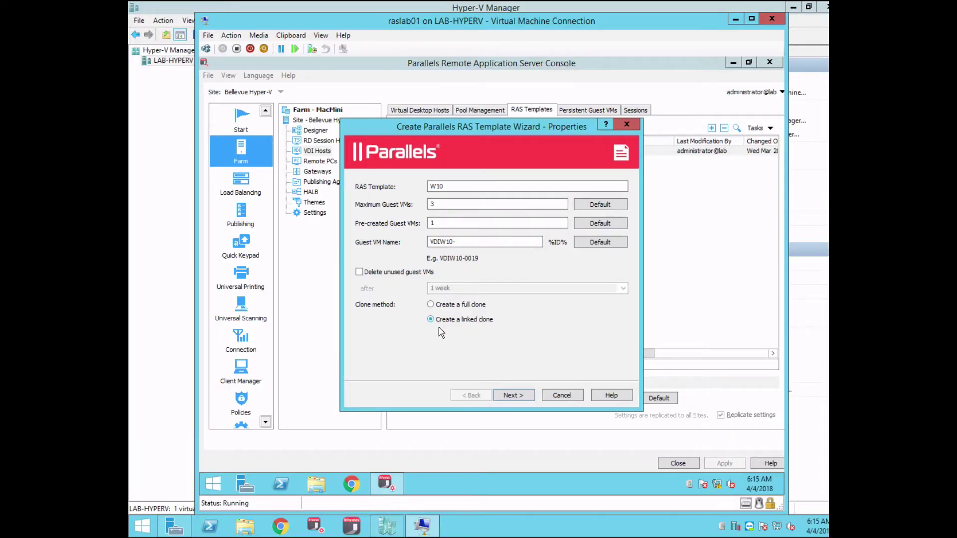
- On the preparation page, enter owner Administrator, organization Parallels and the local admin password
left_click(512, 396)
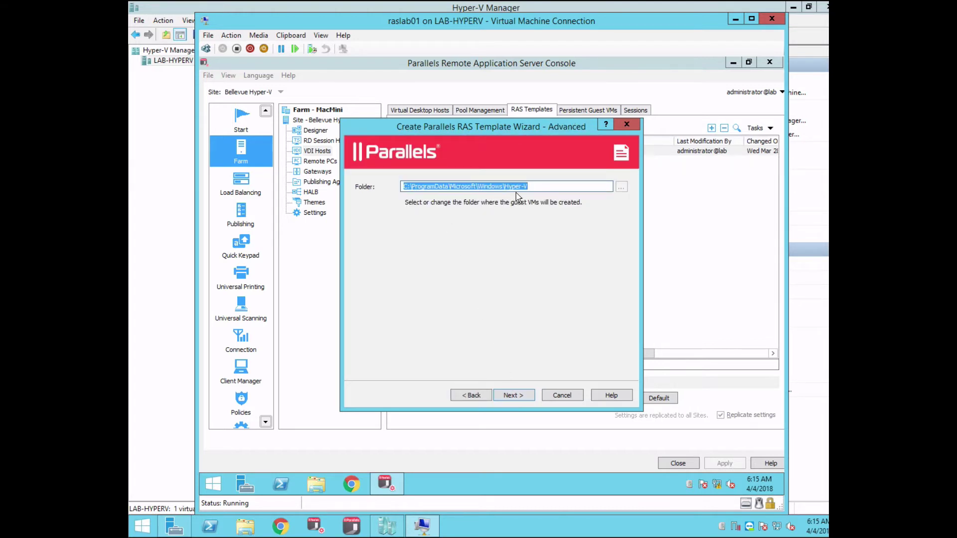
left_click(519, 398)
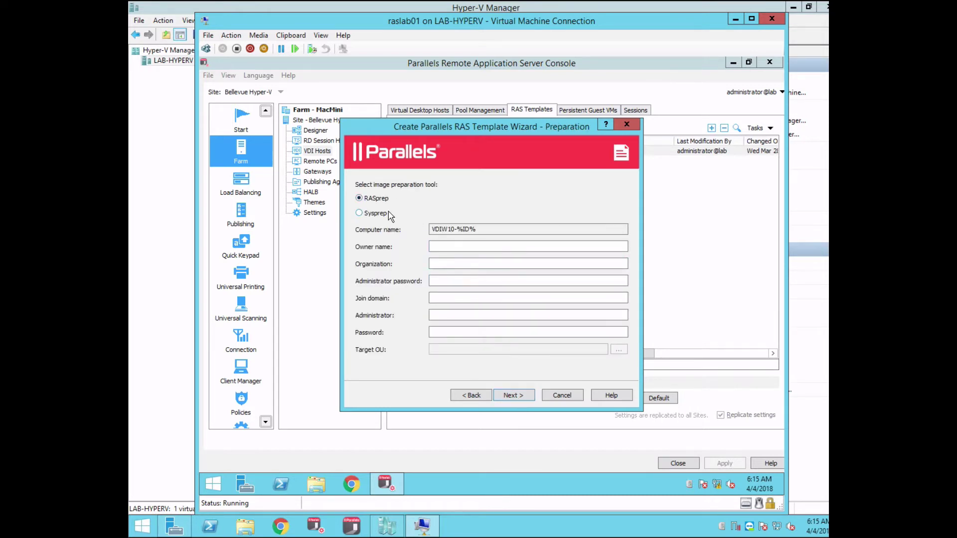
left_click(433, 247)
type("Administrator")
key("Tab")
type("Parallels")
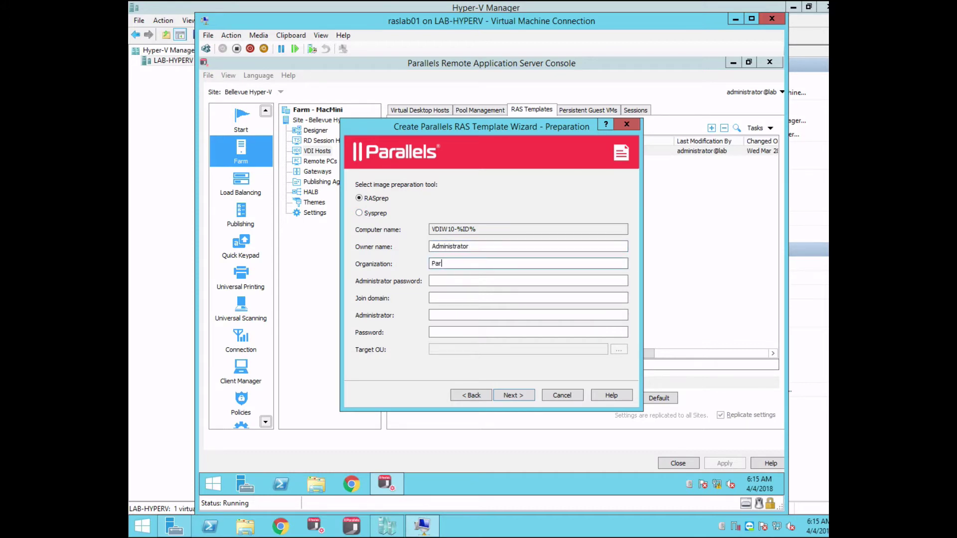
key("Tab")
type("Parallels")
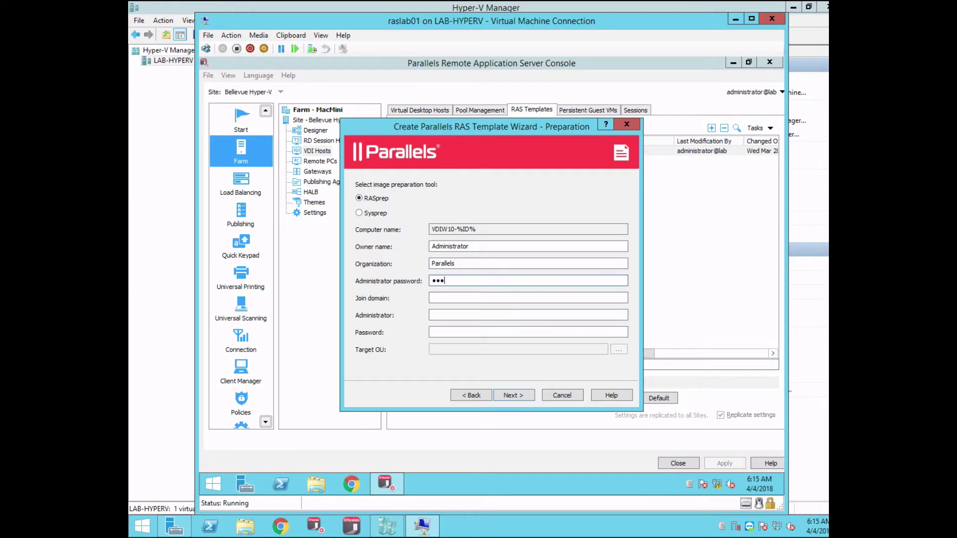
- Join domain lab.poc with the administrator account and password, targeting the VDI OU
left_click(470, 298)
type("lab.poc")
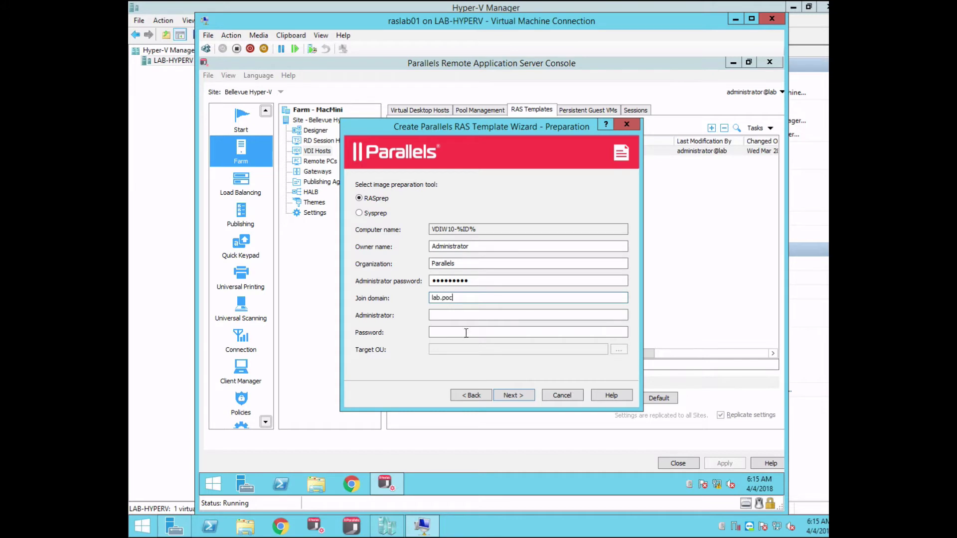
key("Tab")
type("admi")
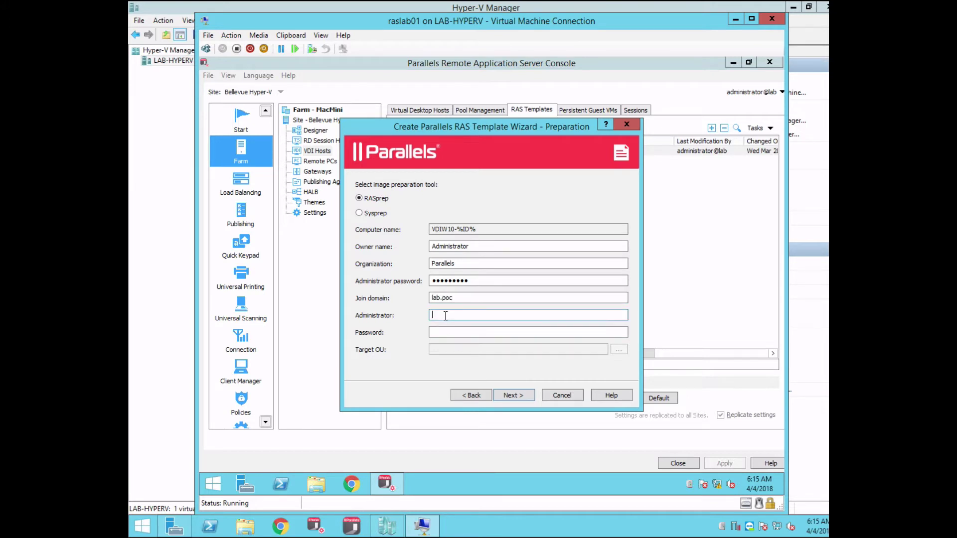
type("nistrator")
left_click(463, 331)
type("********")
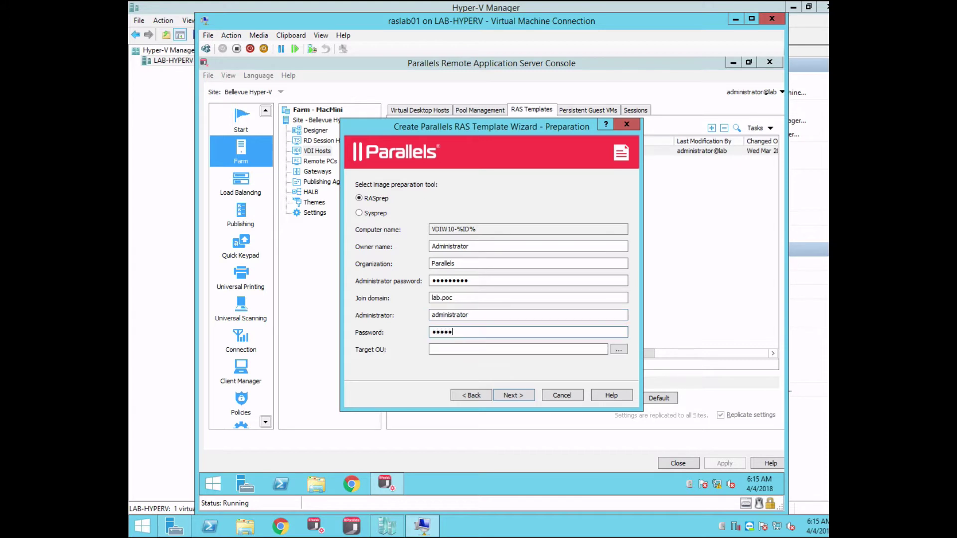
type("*")
left_click(618, 350)
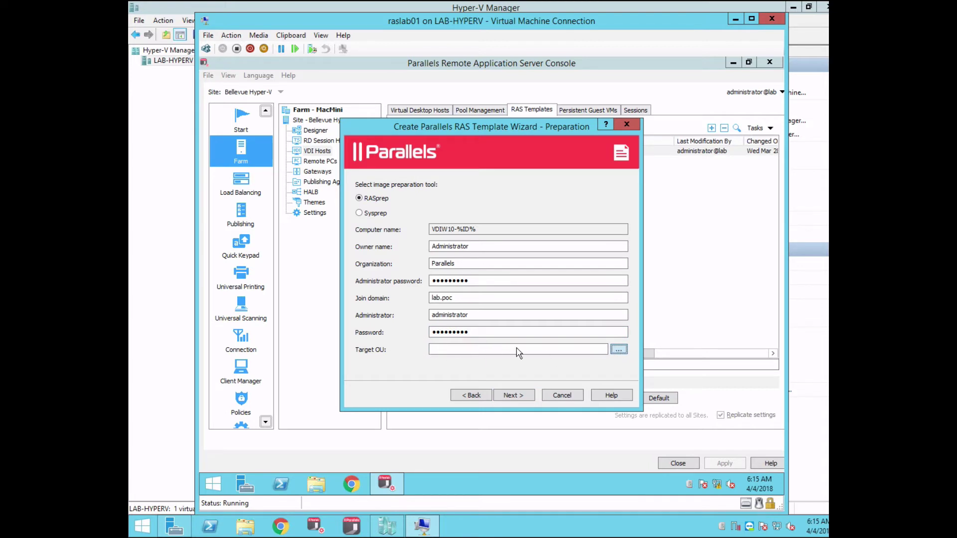
left_click(619, 351)
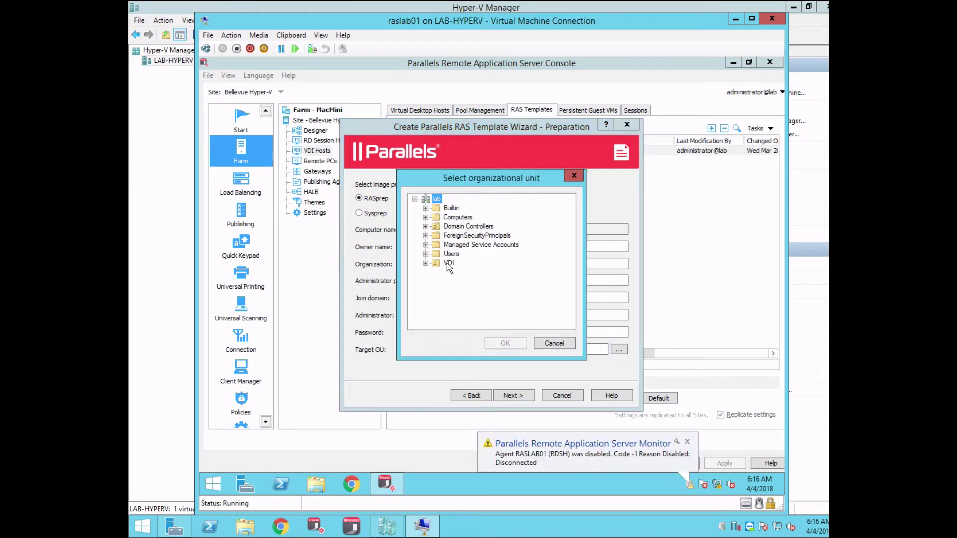
left_click(449, 263)
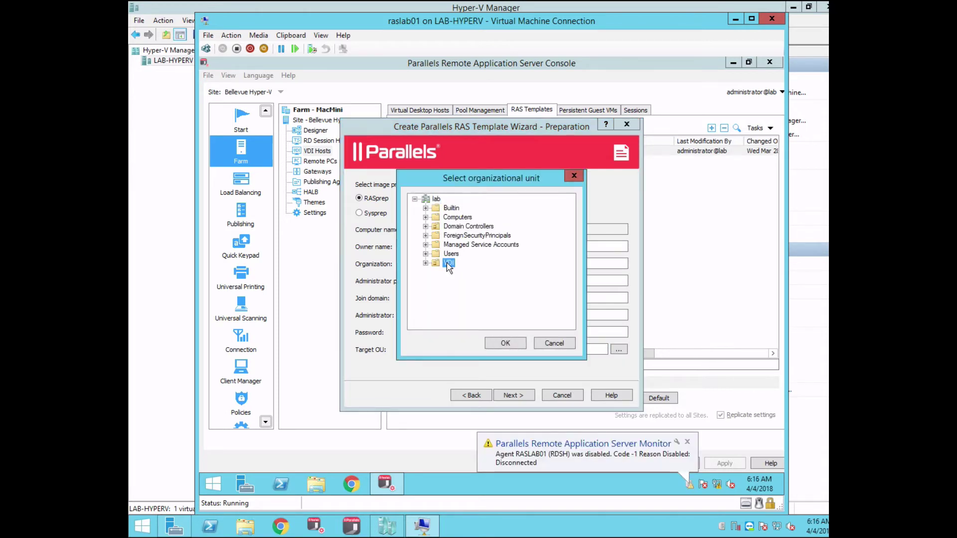
left_click(505, 344)
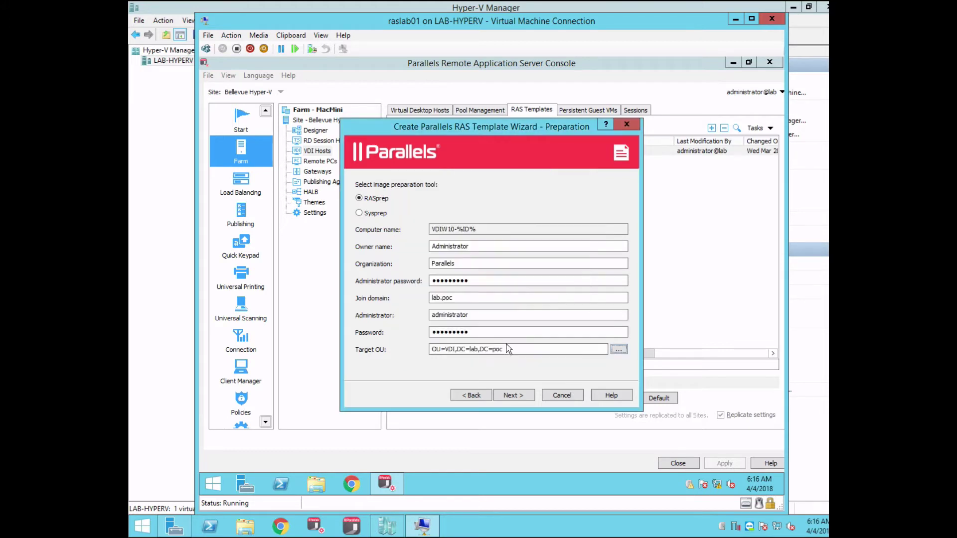
- Accept KMS licensing and finish the W10 template wizard
left_click(521, 398)
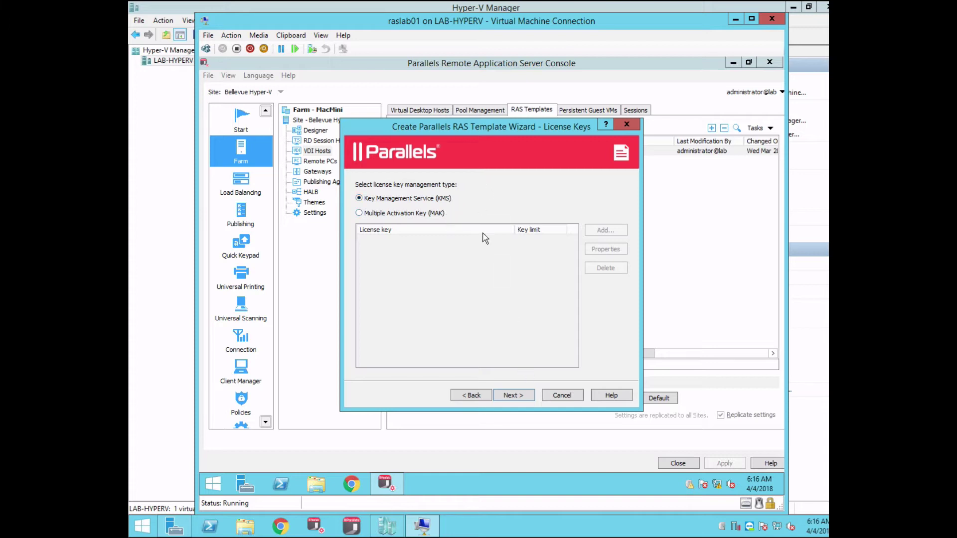
left_click(514, 396)
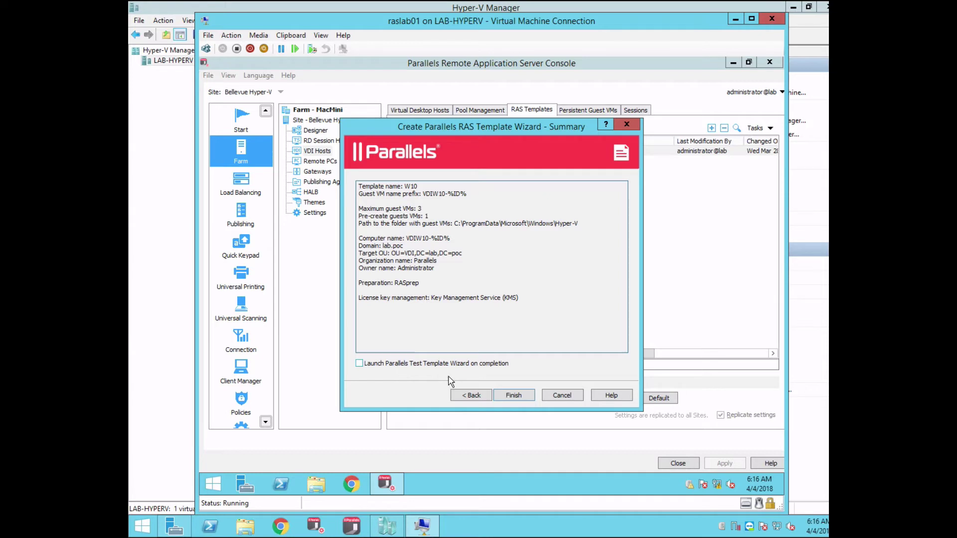
left_click(513, 395)
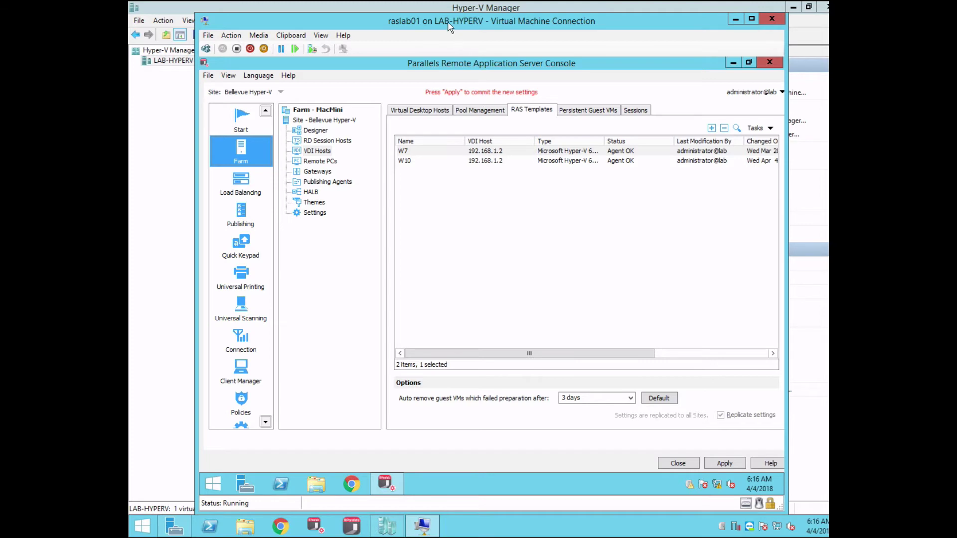
- Apply the new W10 template so VDIW10-0001 starts, then return to the RAS console
left_click_drag(473, 23, 569, 12)
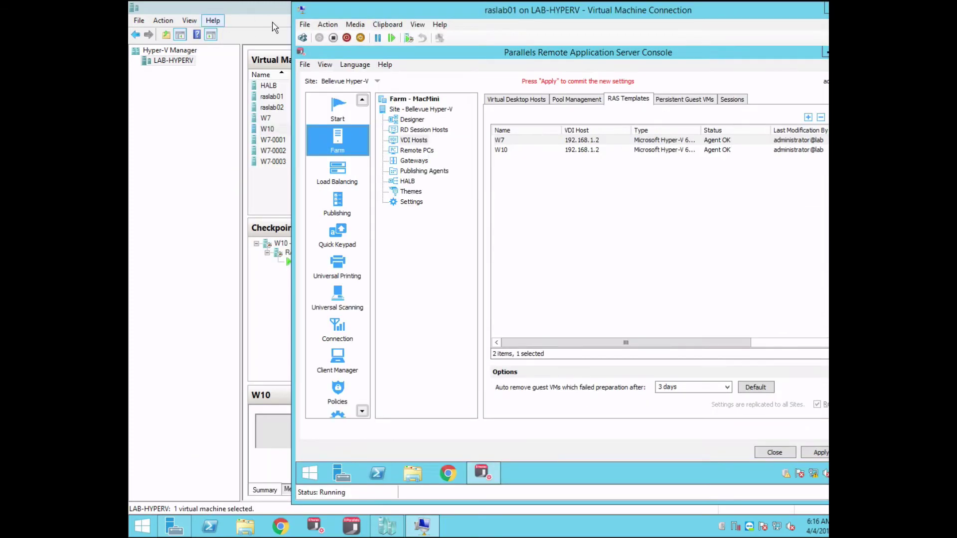
left_click(813, 454)
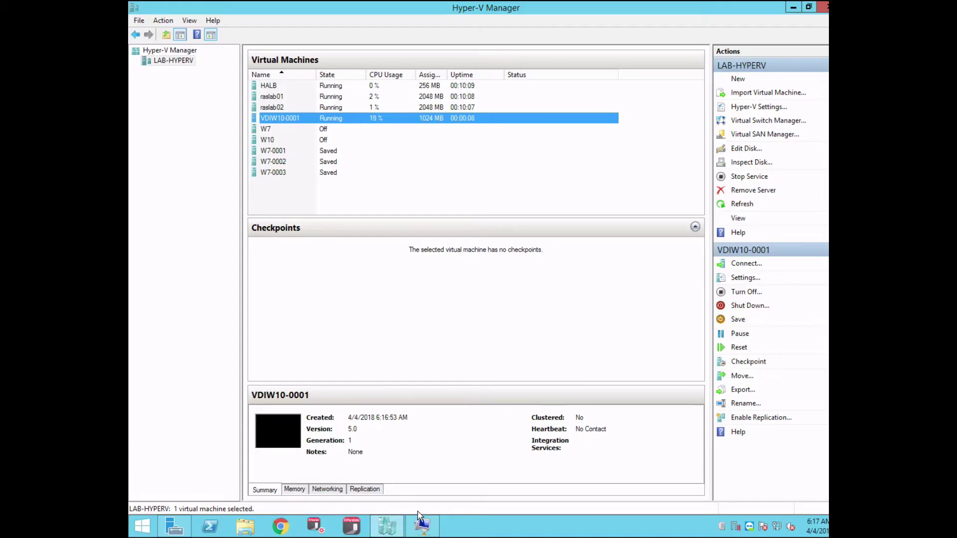
left_click(423, 526)
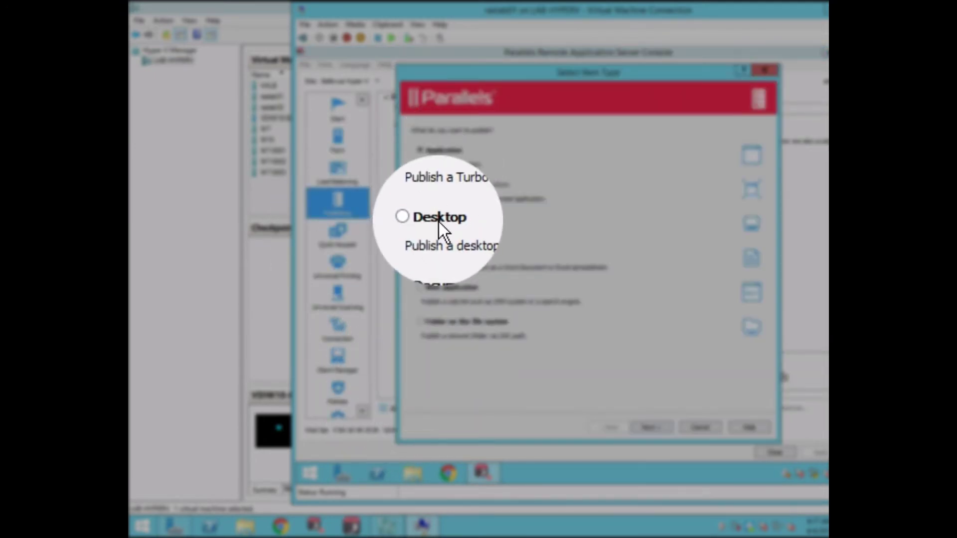
- Publish a new virtual desktop named 'VDI Windows 10'
left_click(438, 223)
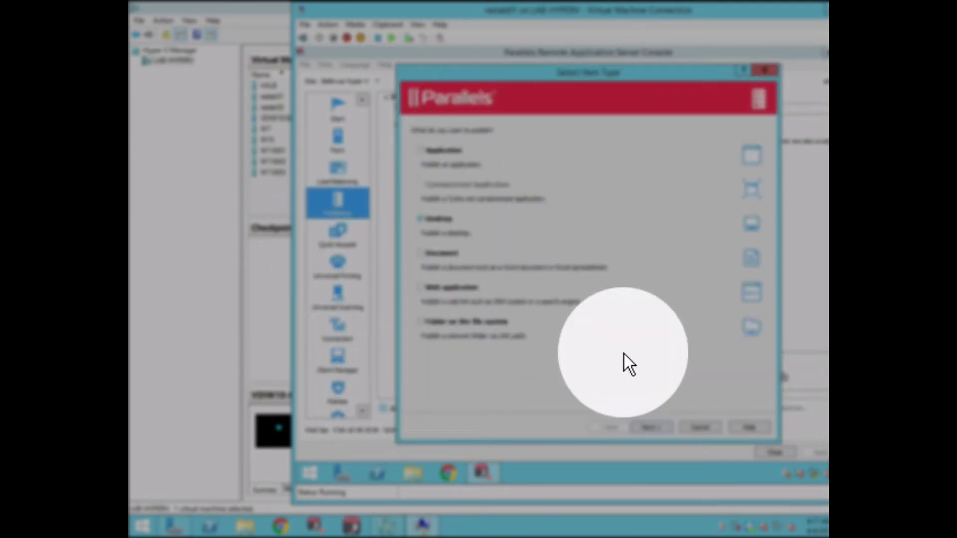
left_click(651, 428)
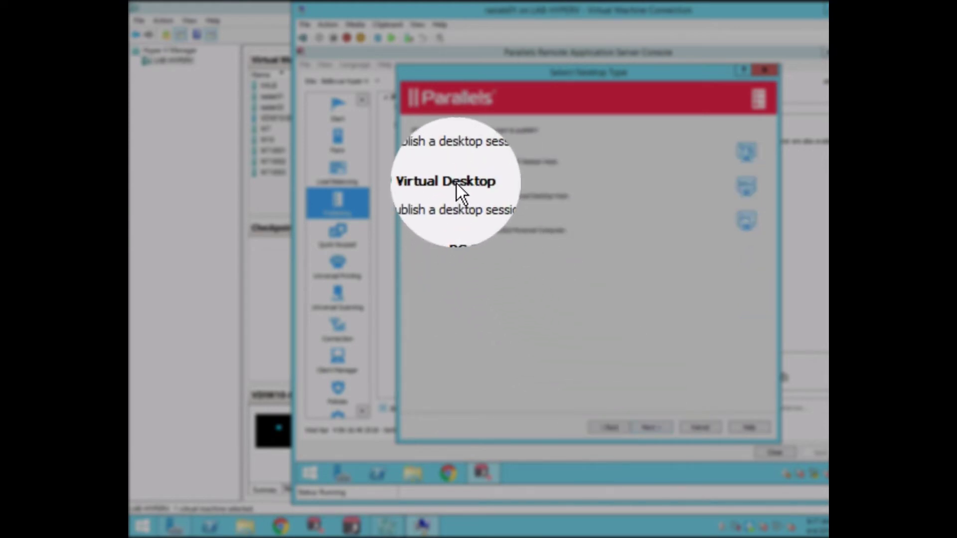
left_click(457, 183)
left_click(651, 428)
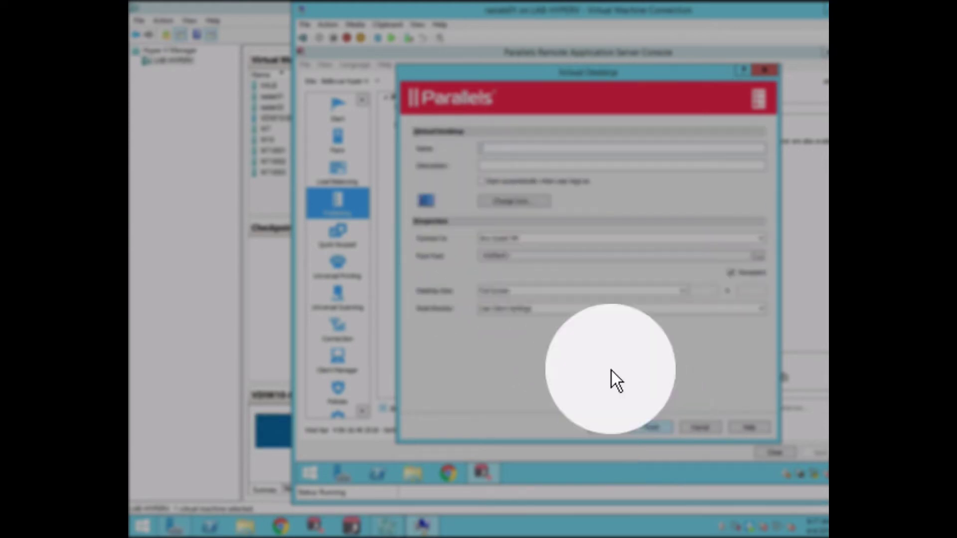
type("VDI")
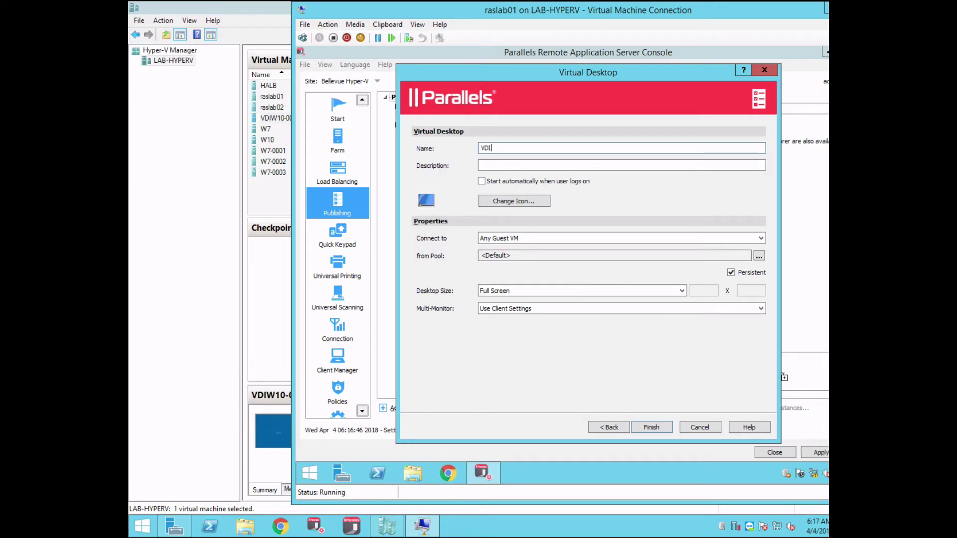
type(" Windows 10")
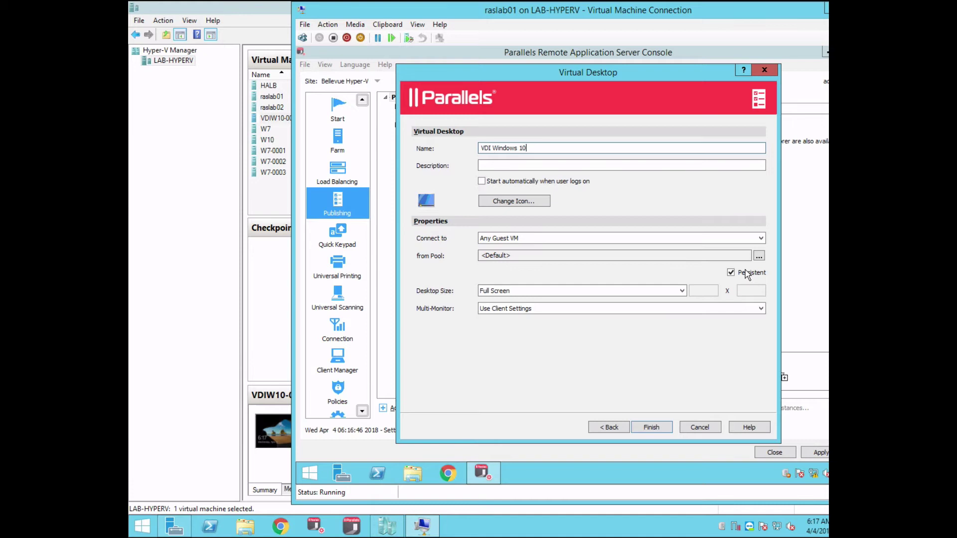
- Connect it to the specific RAS template W10, keep it persistent, and finish
left_click(762, 239)
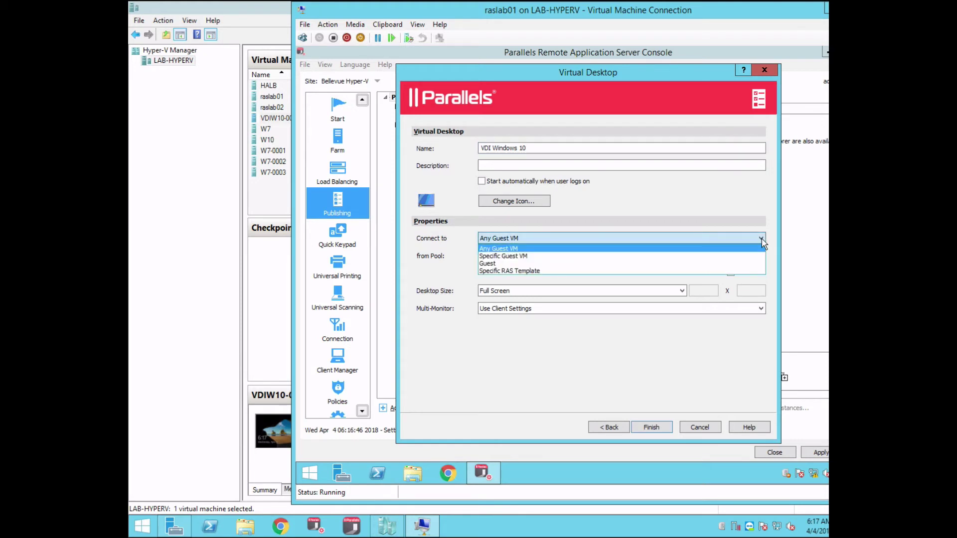
left_click(530, 270)
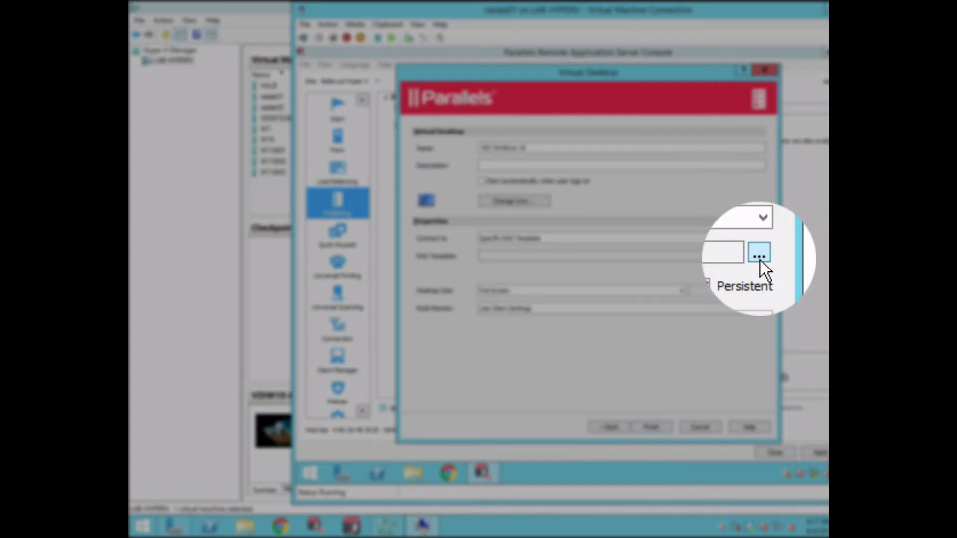
left_click(759, 256)
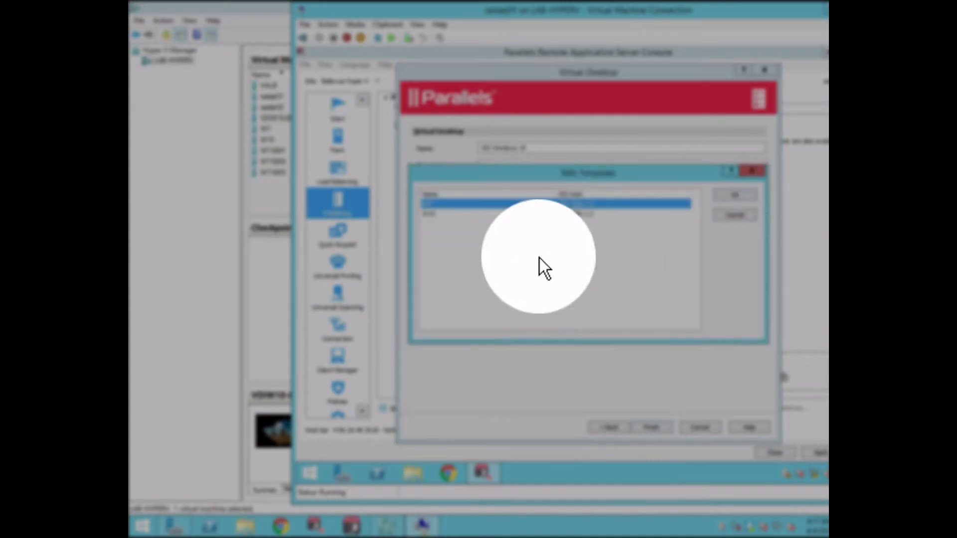
left_click(435, 213)
left_click(753, 196)
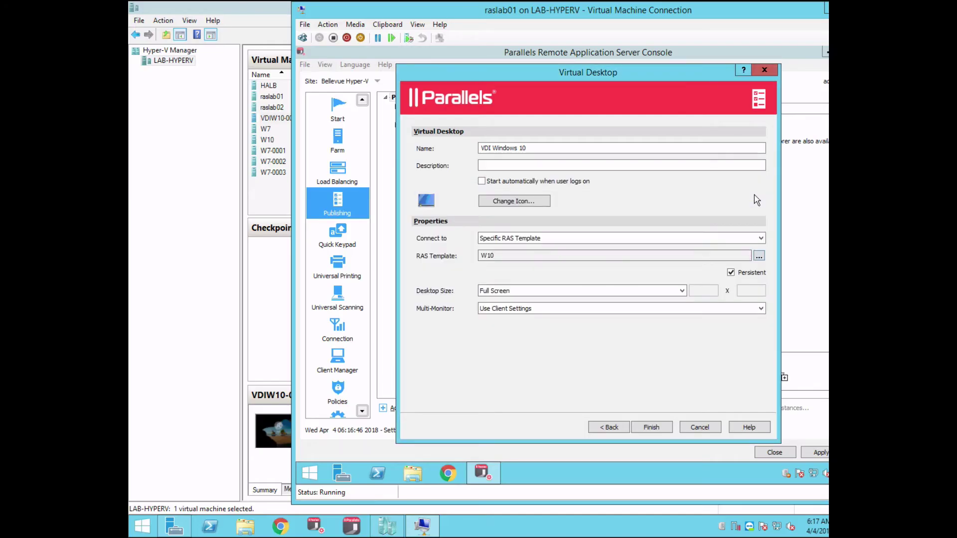
left_click(652, 427)
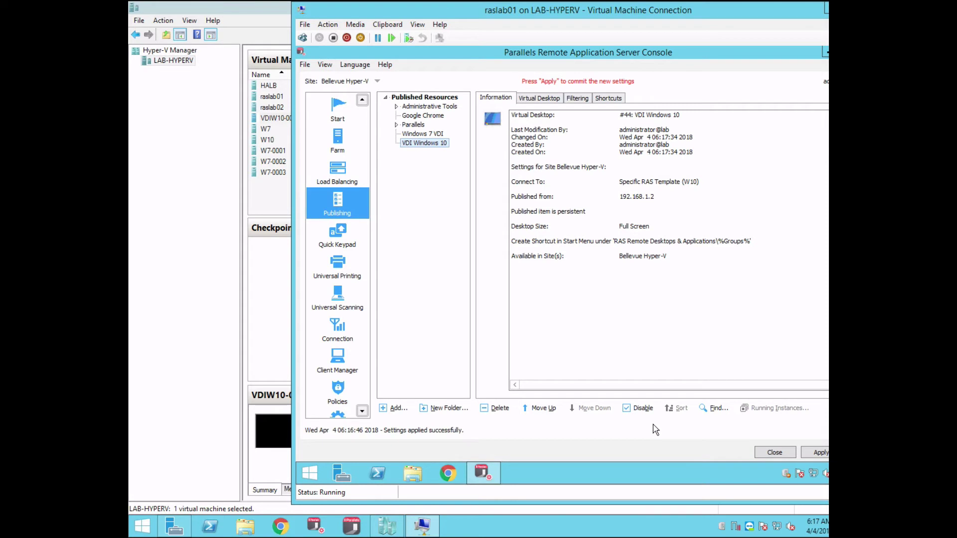
- Apply the published desktop settings and bring Hyper-V Manager forward showing VDIW10-0001 running
left_click(811, 455)
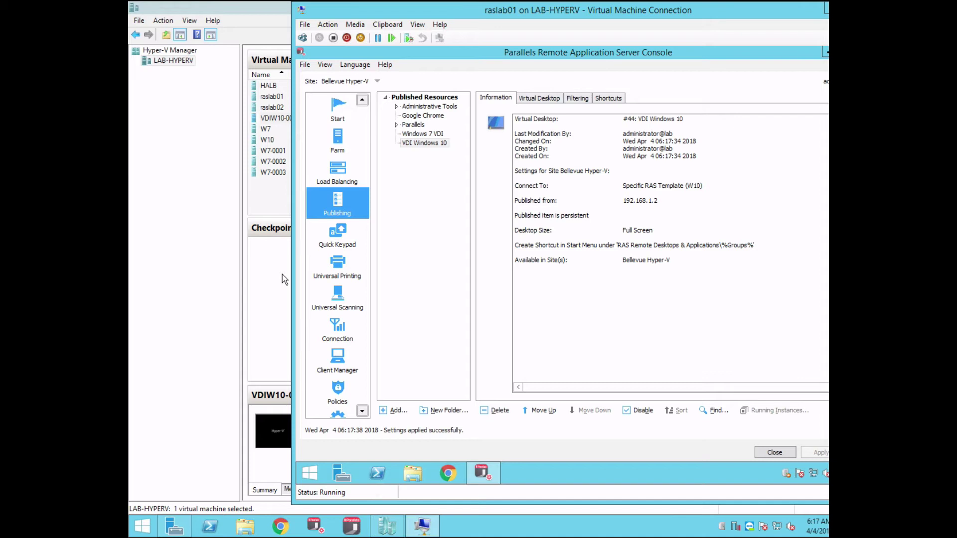
left_click(221, 195)
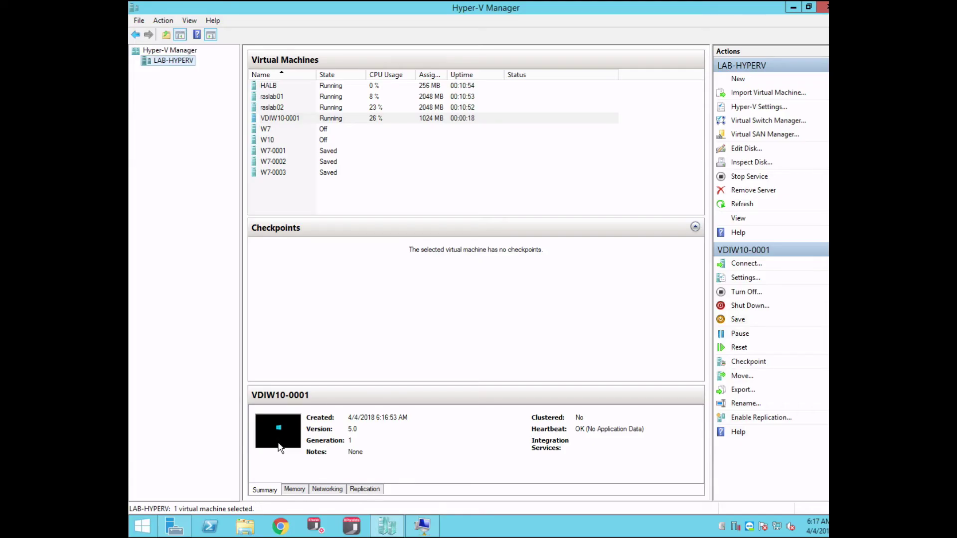
- Connect to raslab01 in Parallels Client and launch the VDI Windows 10 desktop
left_click(358, 532)
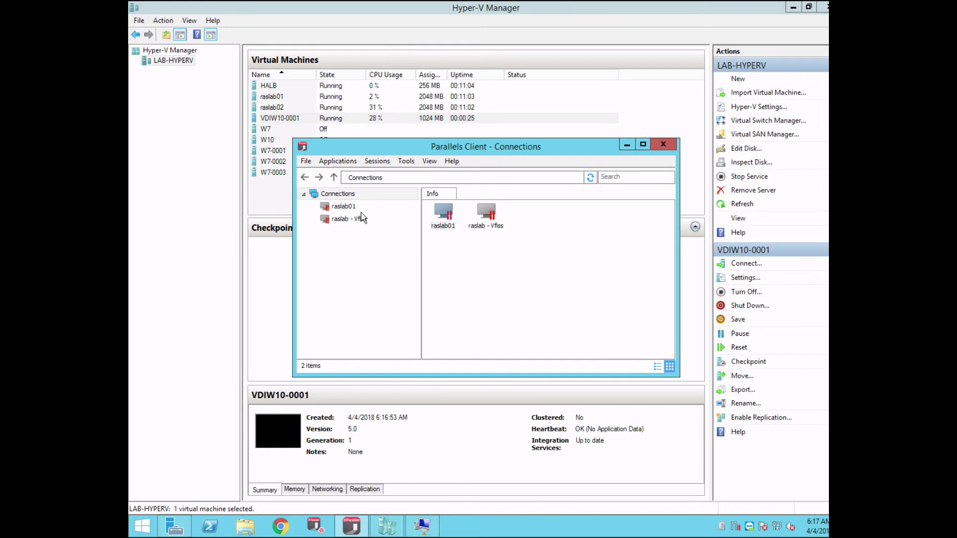
left_click(350, 207)
double_click(351, 207)
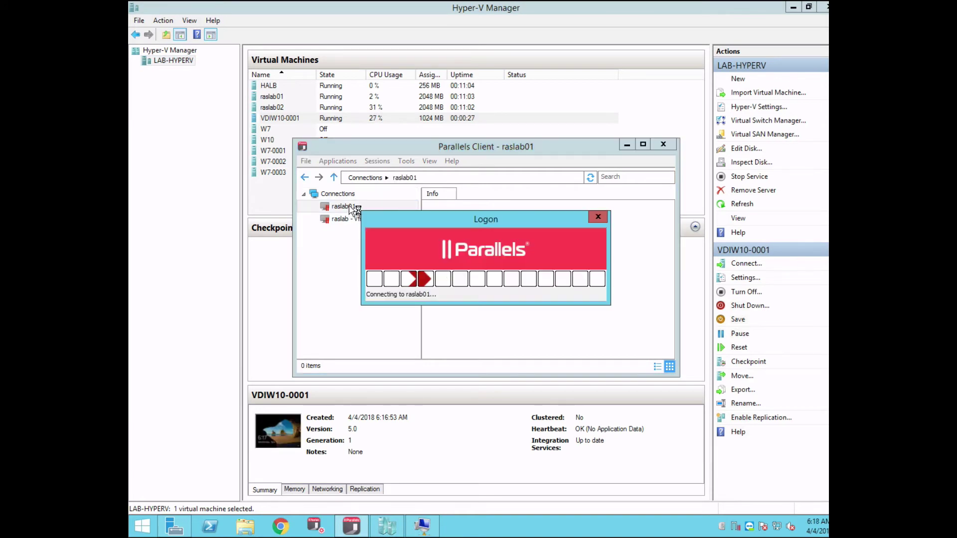
left_click(792, 8)
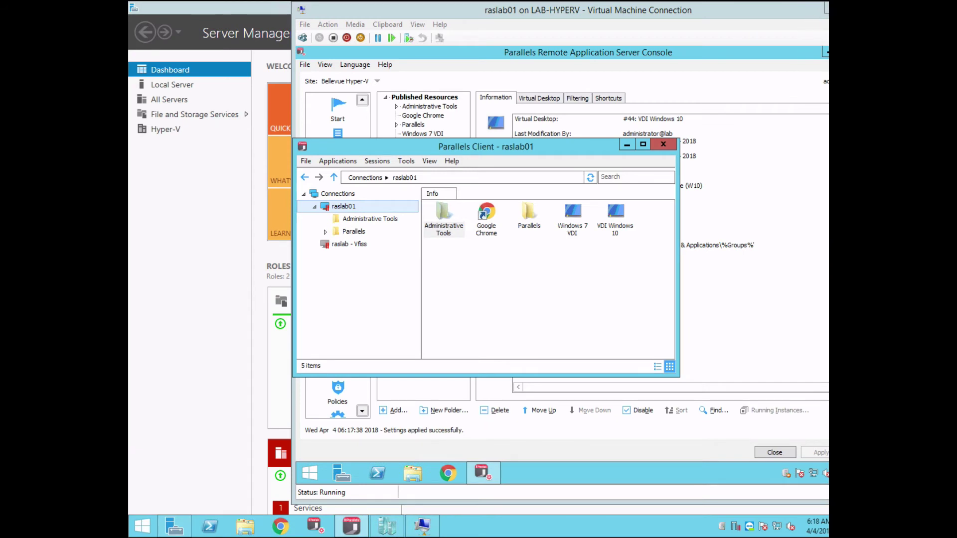
left_click(827, 9)
left_click(796, 8)
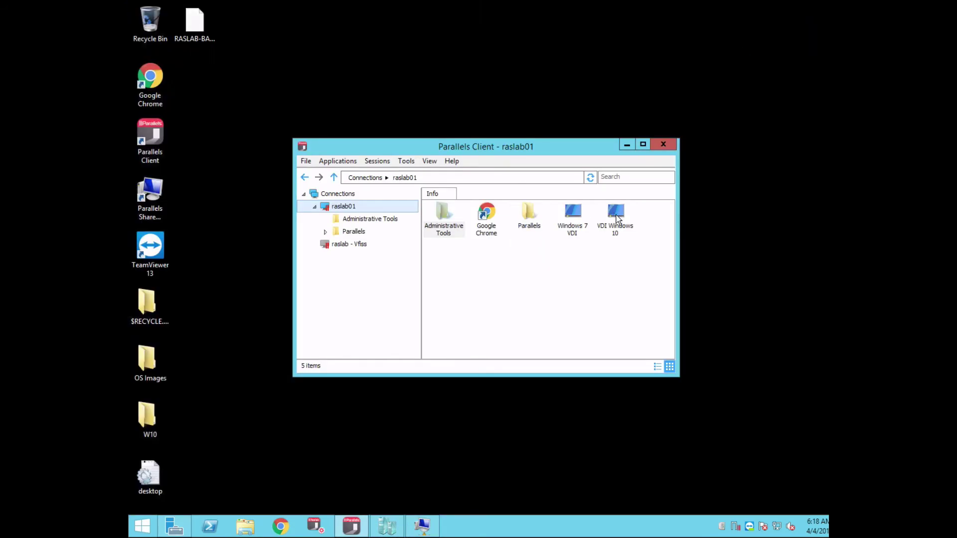
double_click(616, 213)
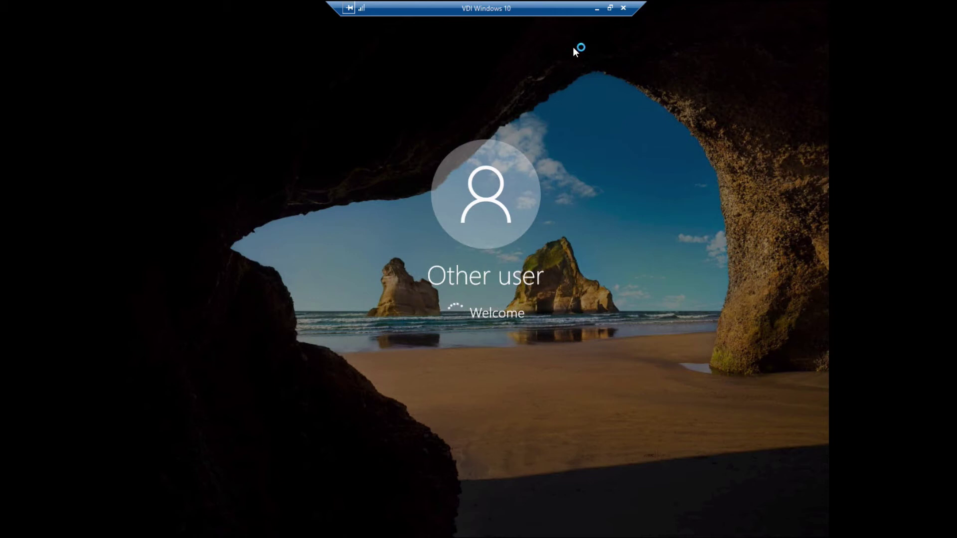
- Confirm VDIW10-0002 is running in Hyper-V Manager, then go back to the VDI Windows 10 desktop
left_click(597, 8)
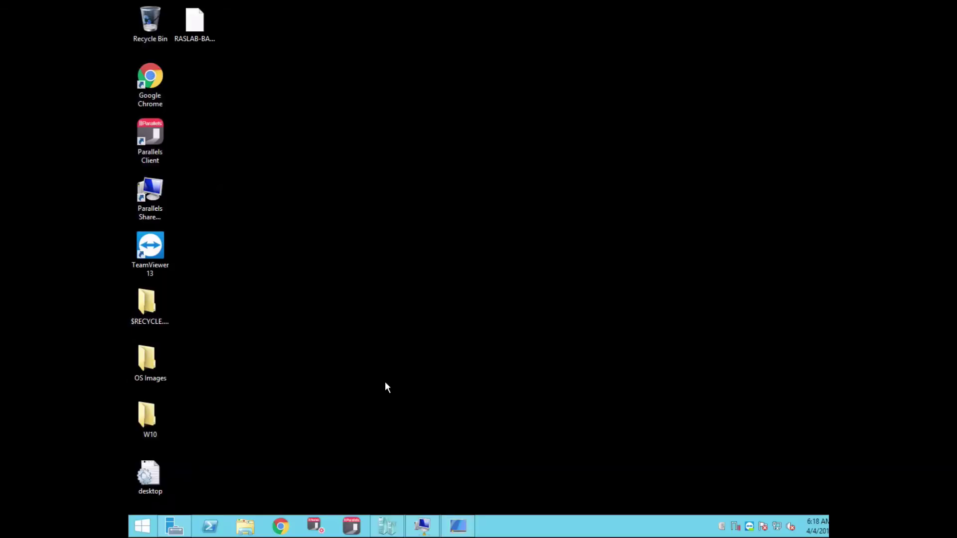
left_click(387, 526)
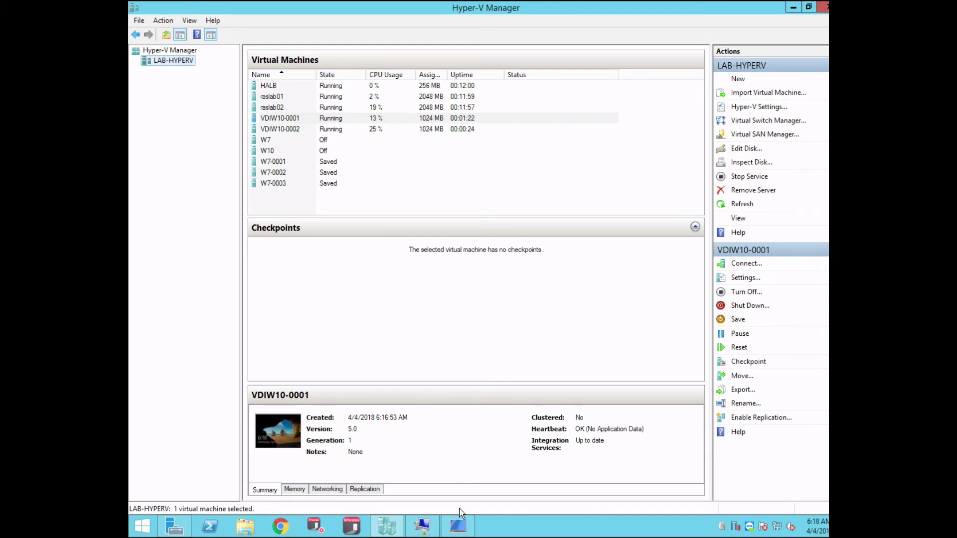
left_click(461, 533)
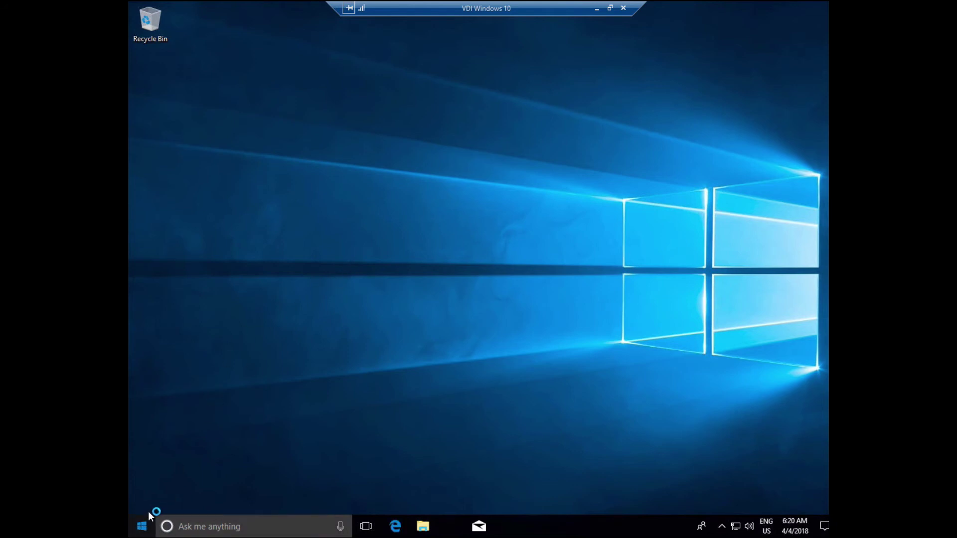
- End the VDI Windows 10 session and restore the Parallels Client window listing raslab01's resources
left_click(623, 8)
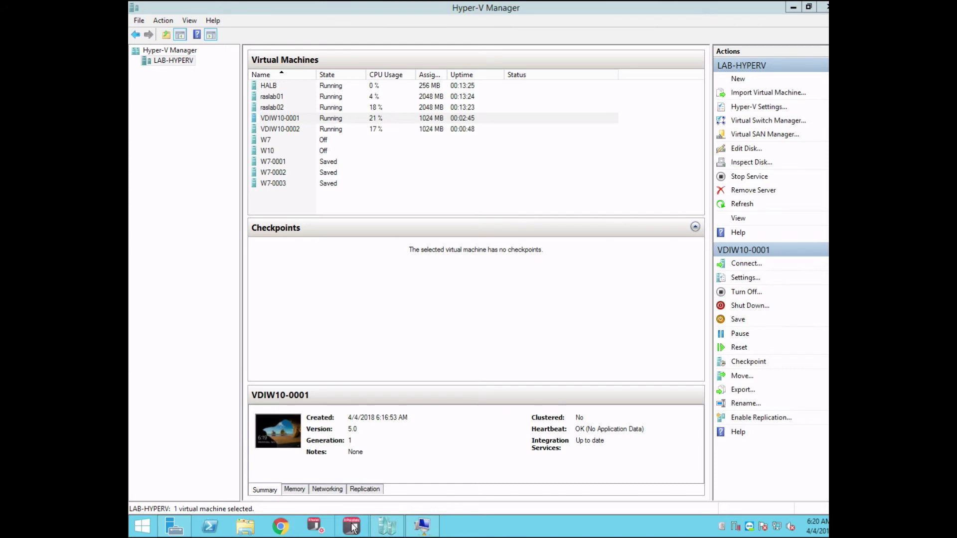
right_click(734, 526)
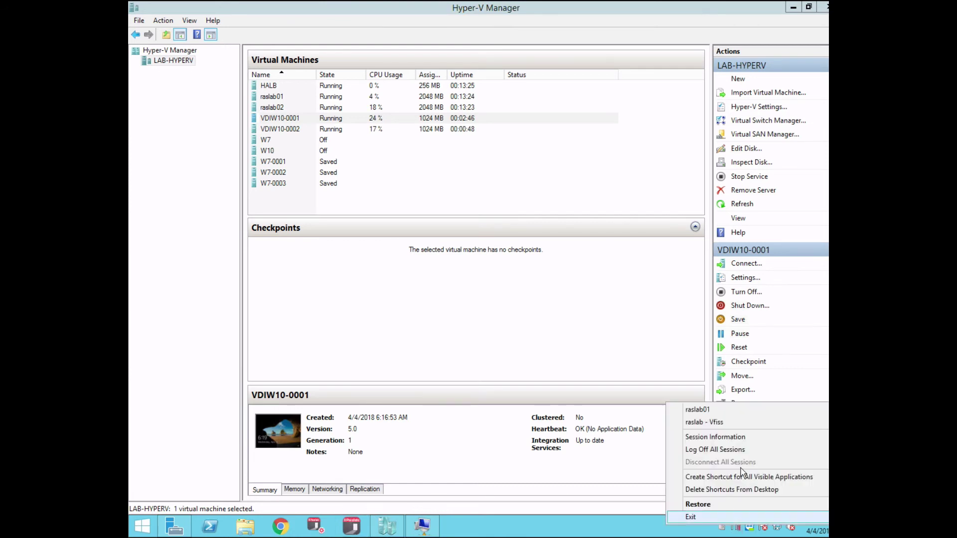
left_click(697, 505)
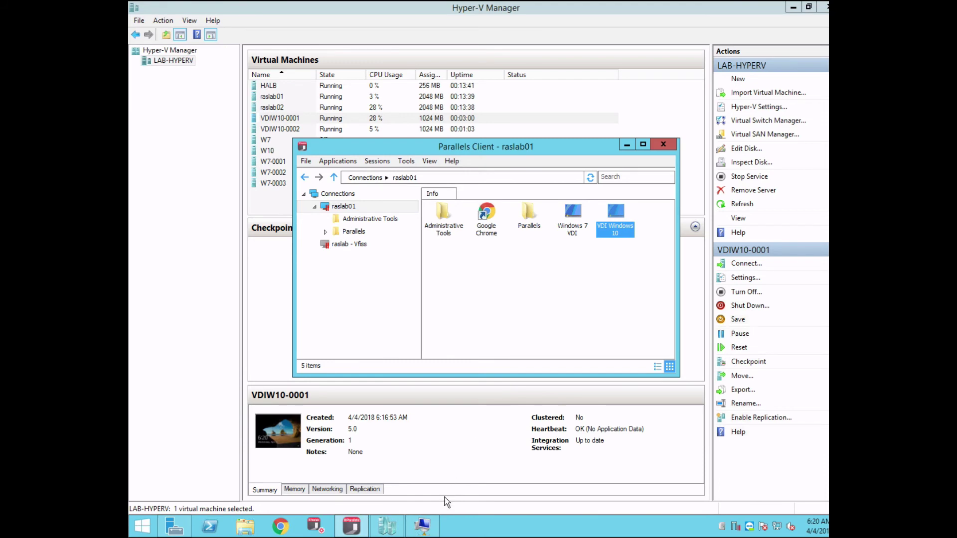
- Bring the RAS console forward and show the Farm's RAS Templates list
left_click(423, 526)
left_click_drag(731, 8, 678, 9)
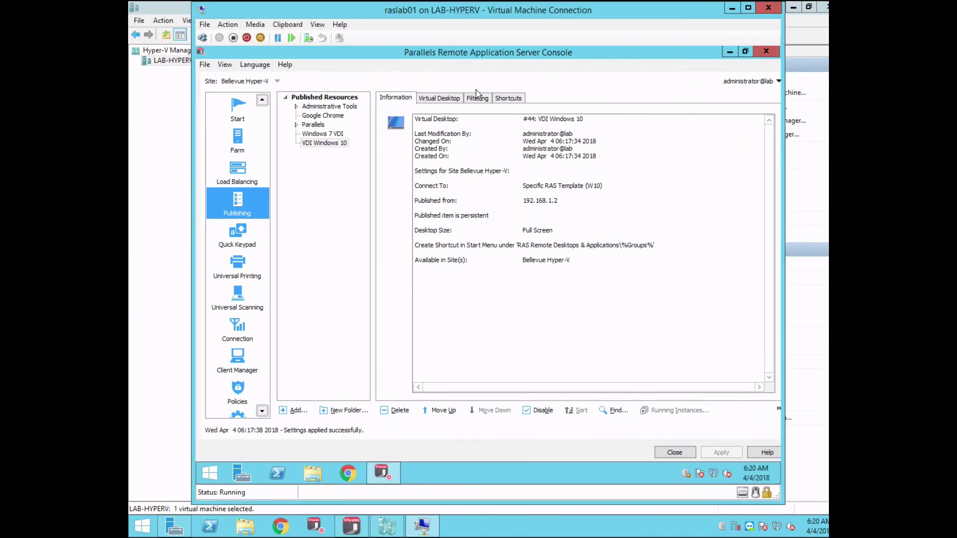
left_click(237, 145)
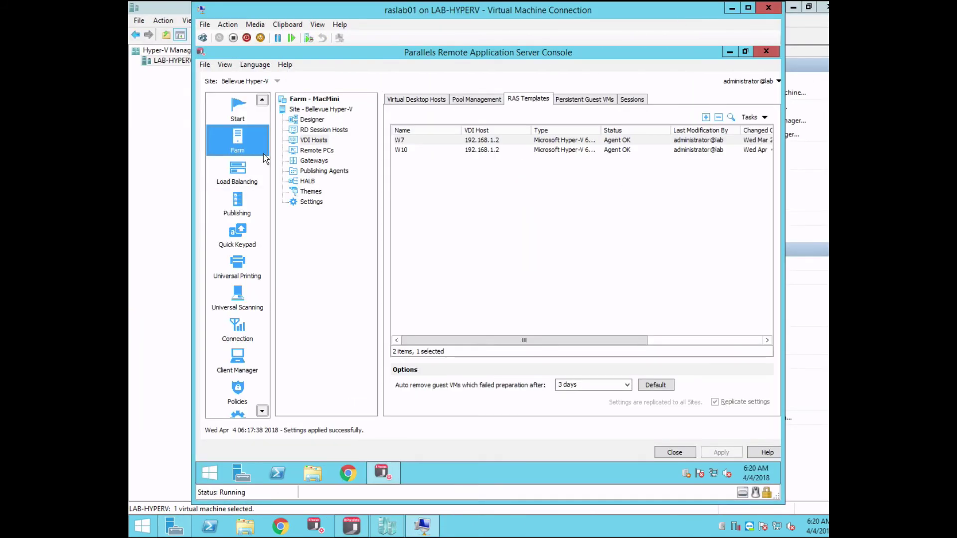
- Check W10's guest VMs, VDIW10-0001 and VDIW10-0002, are both powered on
left_click(483, 150)
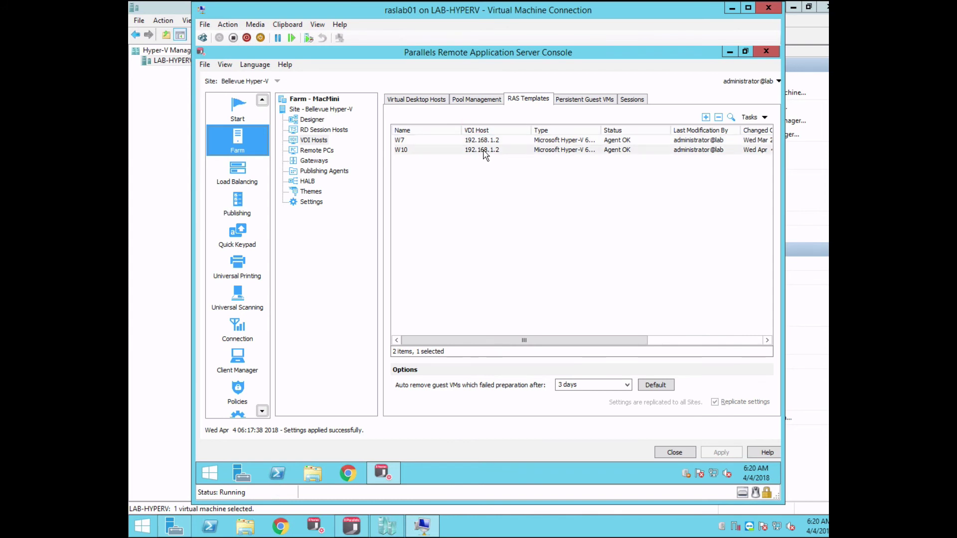
right_click(484, 154)
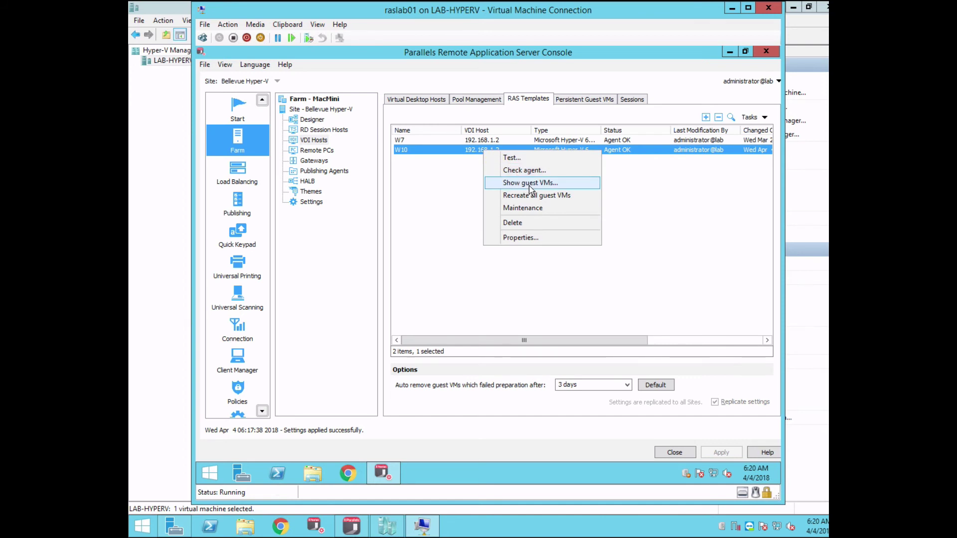
left_click(531, 190)
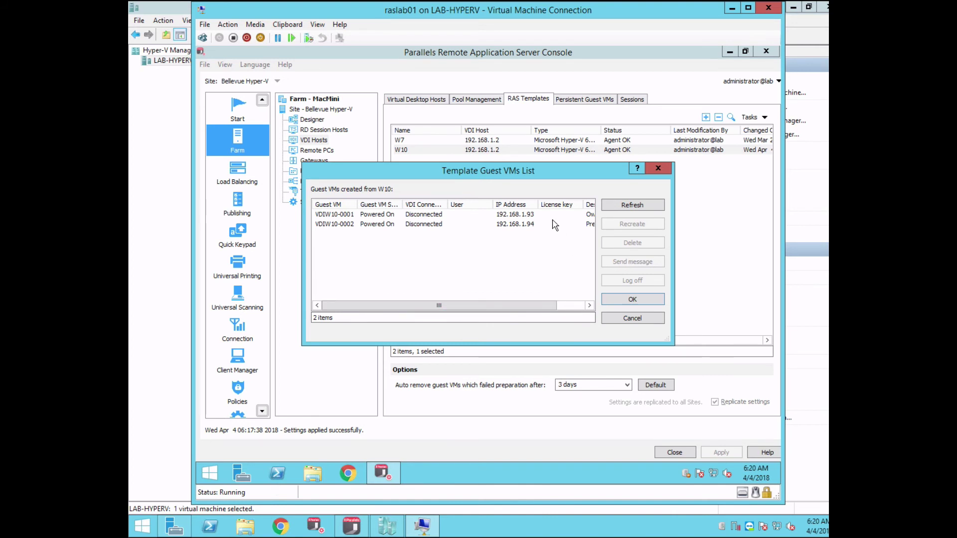
left_click(376, 215)
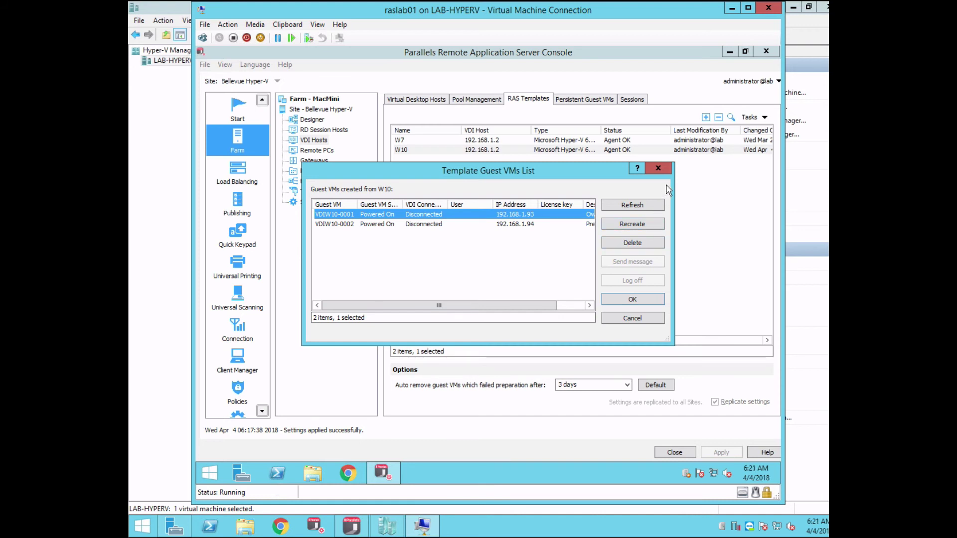
left_click(659, 168)
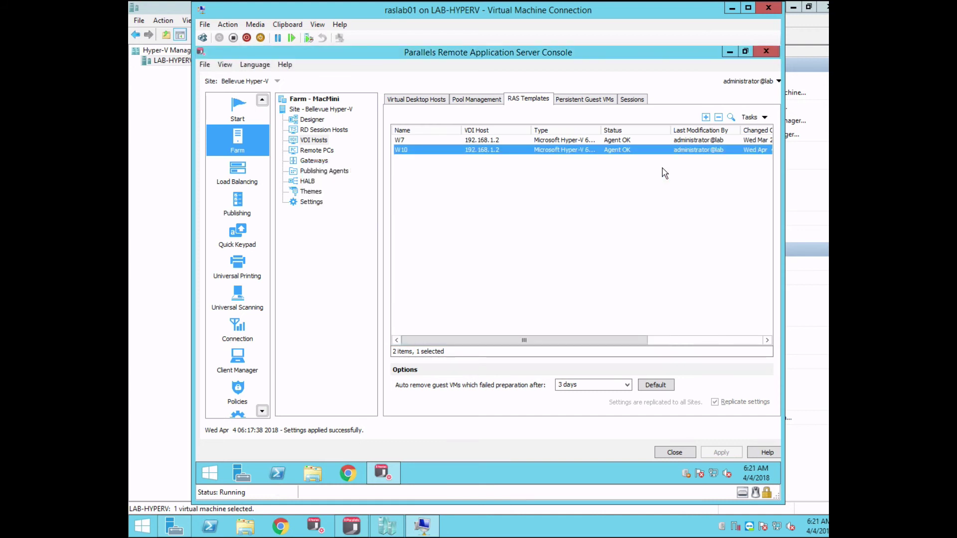
- Show the context menu for the W10 template on VDI host 192.168.1.2
right_click(481, 153)
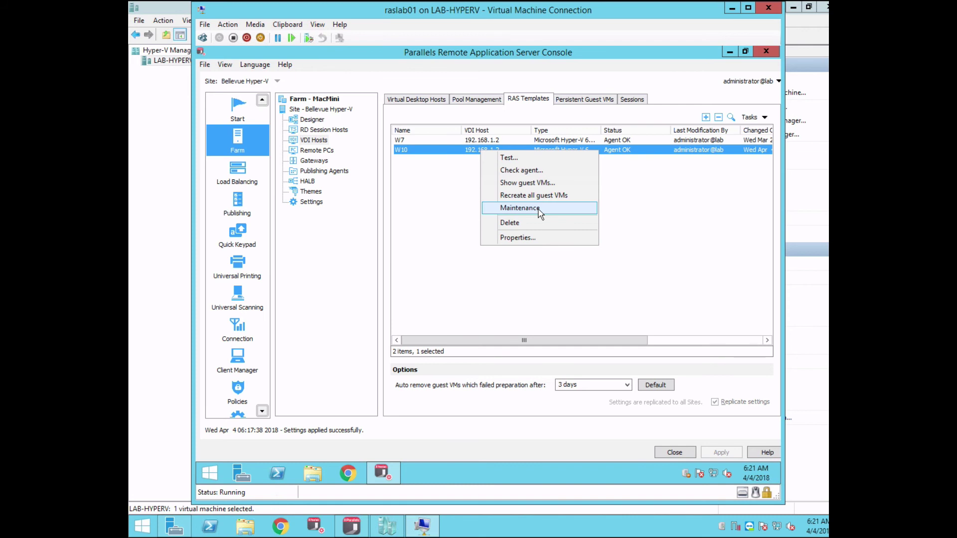
- Review W10's properties (3 max guest VMs, RASprep, KMS licensing) and cancel without changes
left_click(519, 239)
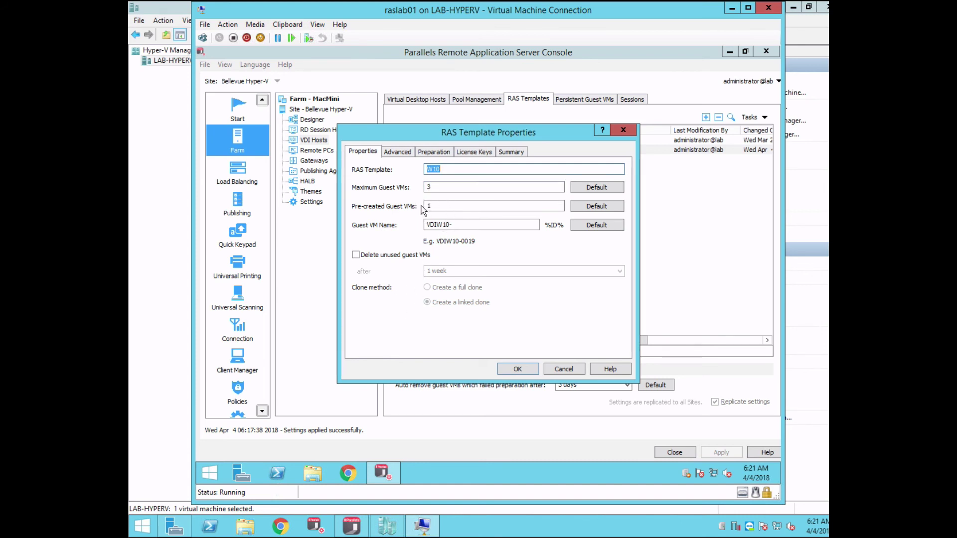
left_click(411, 152)
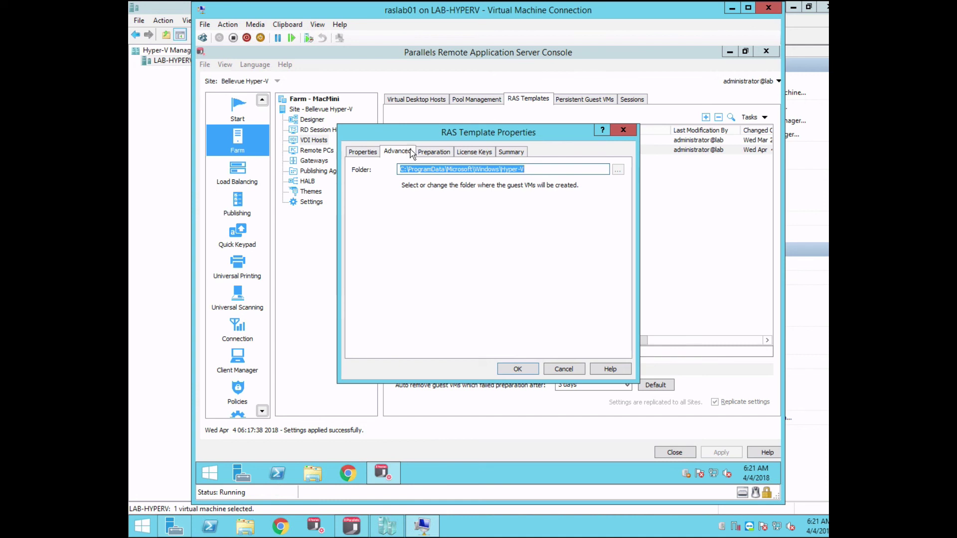
left_click(430, 153)
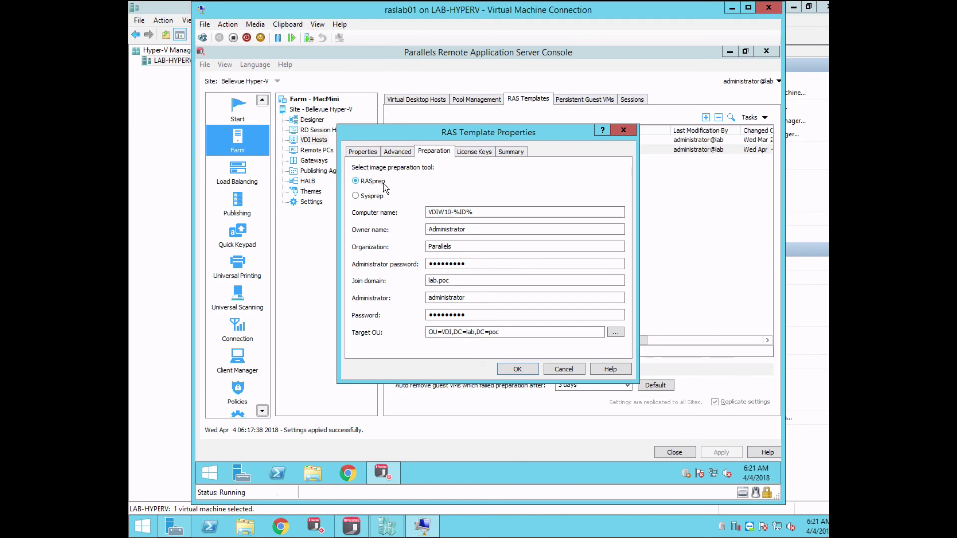
left_click(483, 153)
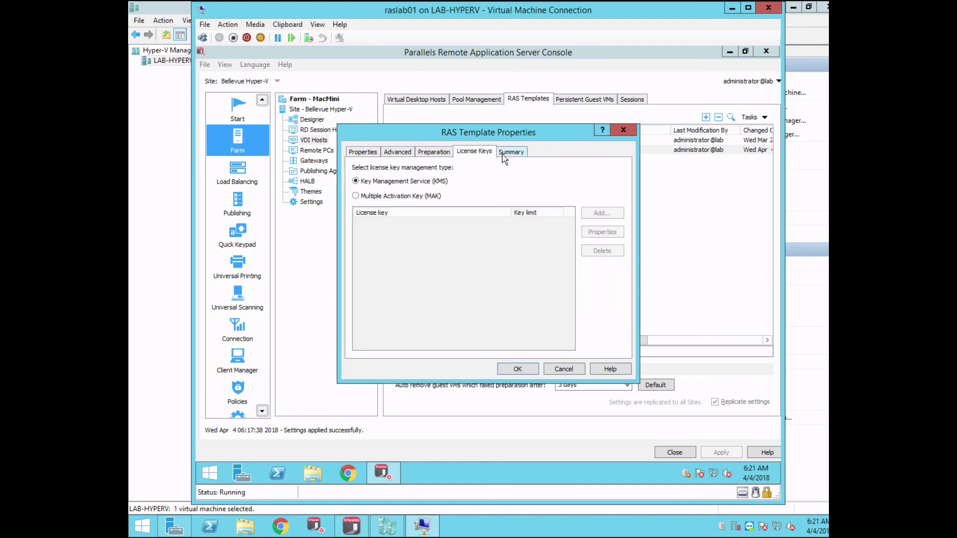
left_click(504, 154)
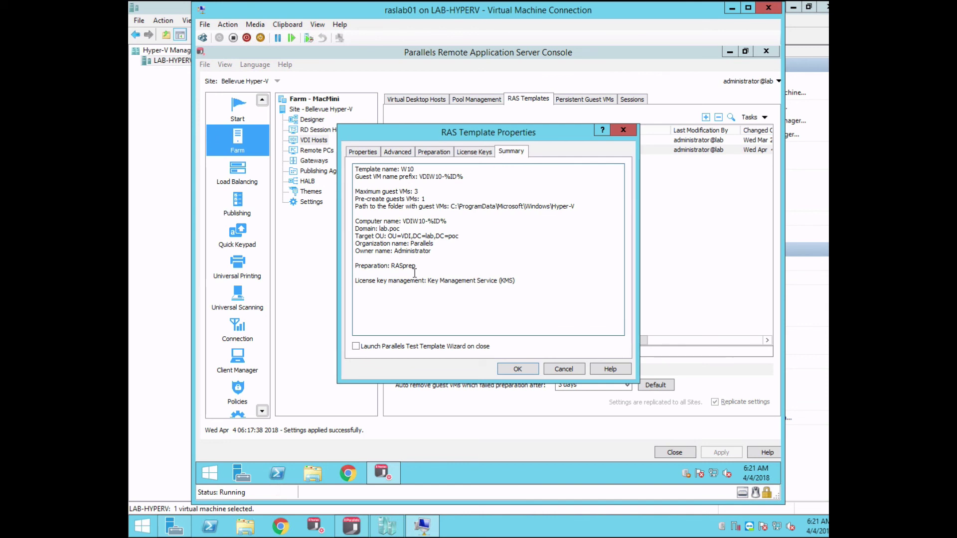
left_click(564, 369)
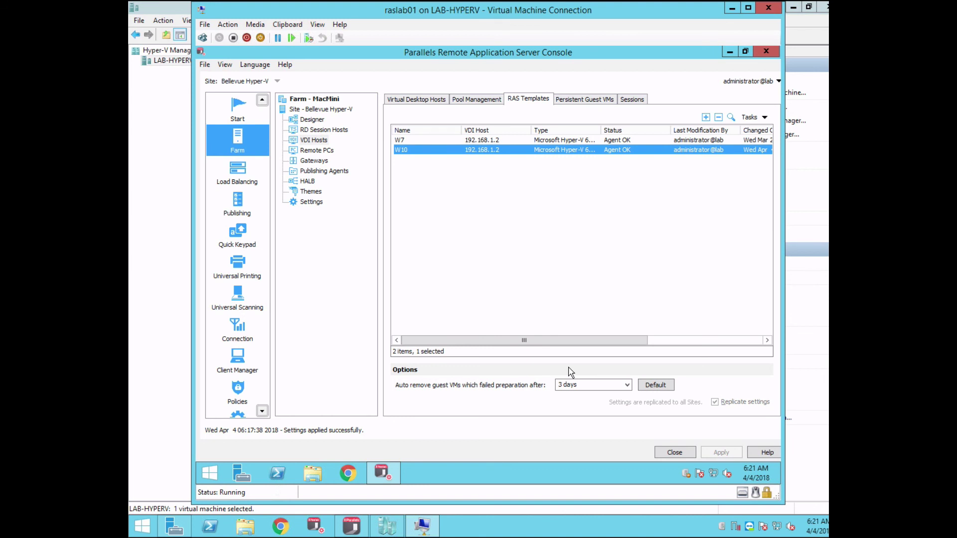